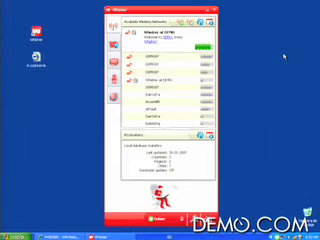
# - Review the Available Networks ratings table, close it, and select the top network
pyautogui.click(201, 21)
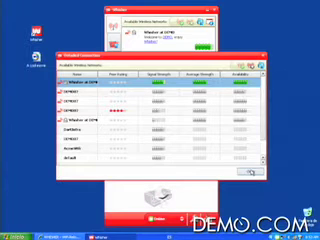
pyautogui.click(251, 172)
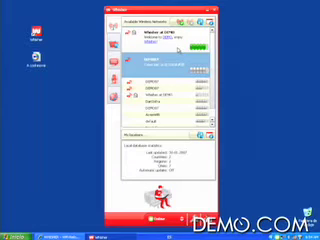
pyautogui.click(178, 50)
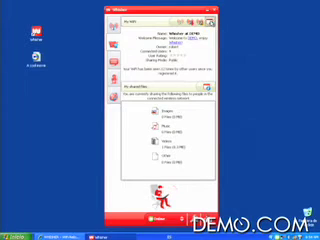
pyautogui.click(211, 20)
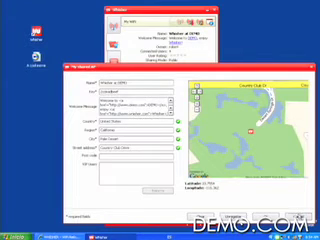
pyautogui.click(200, 217)
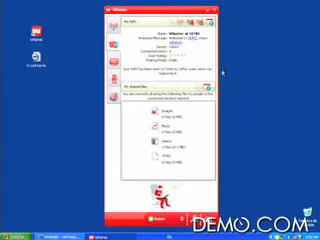
pyautogui.click(208, 87)
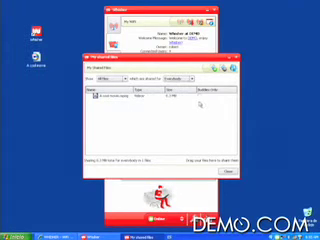
pyautogui.click(200, 96)
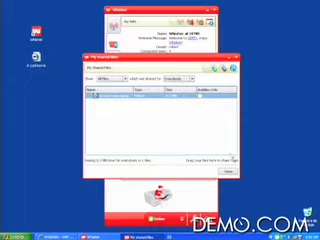
pyautogui.click(229, 172)
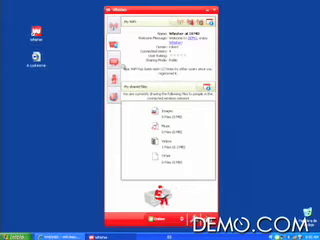
# - Send a greeting to the Local Wireless Group chat and close the chat window
pyautogui.click(114, 27)
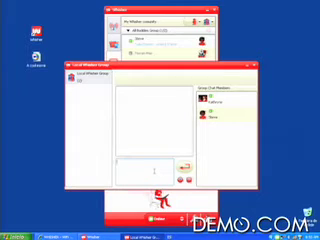
pyautogui.press('Return')
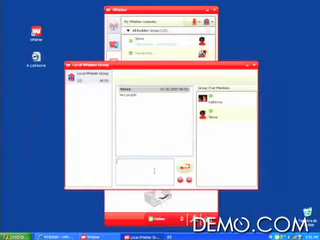
pyautogui.click(263, 68)
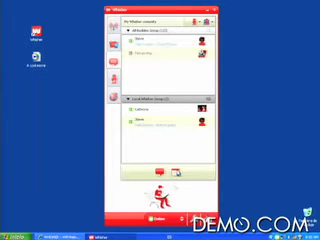
# - Download Blue hills.jpg from the local group's shared files
pyautogui.click(176, 172)
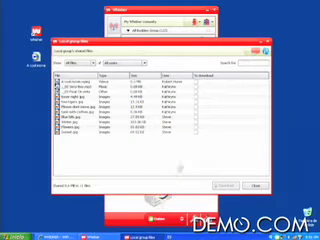
pyautogui.click(196, 145)
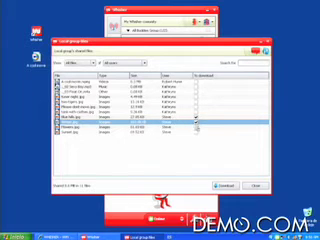
pyautogui.click(226, 186)
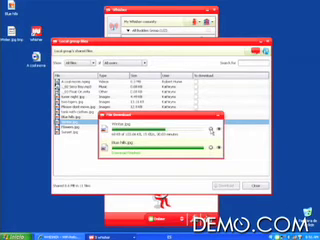
# - Remove the Wombat.jpg download entry, close shared files, and show Steve's location
pyautogui.click(182, 130)
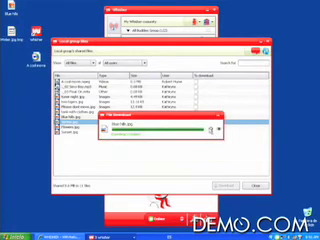
pyautogui.click(255, 186)
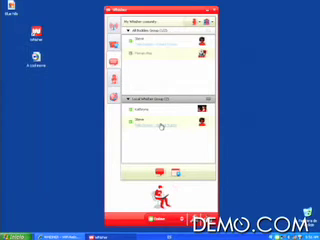
pyautogui.doubleClick(160, 126)
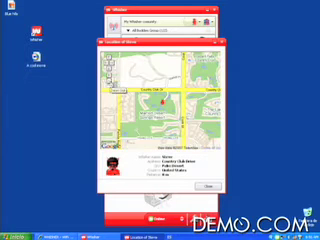
# - Close Steve's location map and open the My Profile editor
pyautogui.click(209, 186)
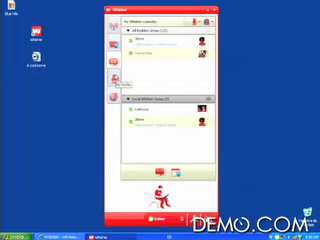
pyautogui.click(113, 78)
pyautogui.click(207, 21)
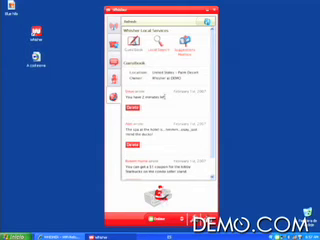
pyautogui.scroll(-3, 172, 118)
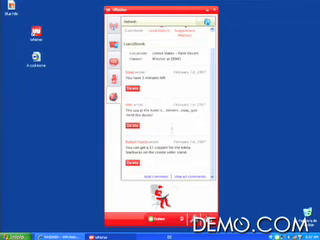
# - Submit the guestbook comment 'Really!'
pyautogui.click(158, 177)
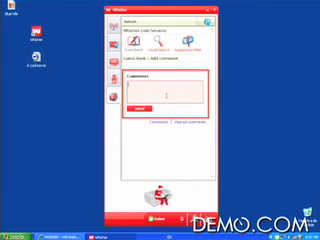
pyautogui.write('Grce')
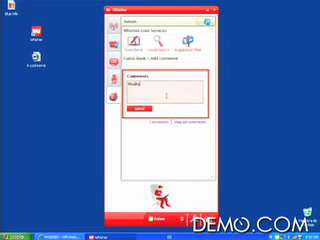
pyautogui.write('?')
pyautogui.click(143, 110)
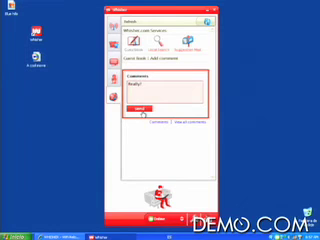